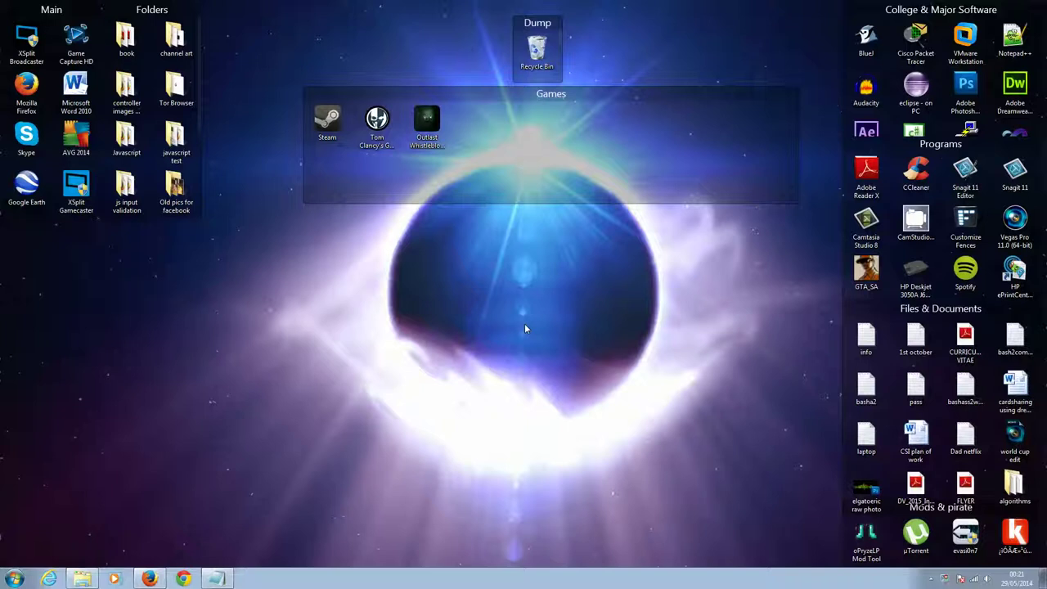
# Step: Restore the Firefox window with the print screen results, then minimize it to reveal the desktop
pyautogui.click(149, 579)
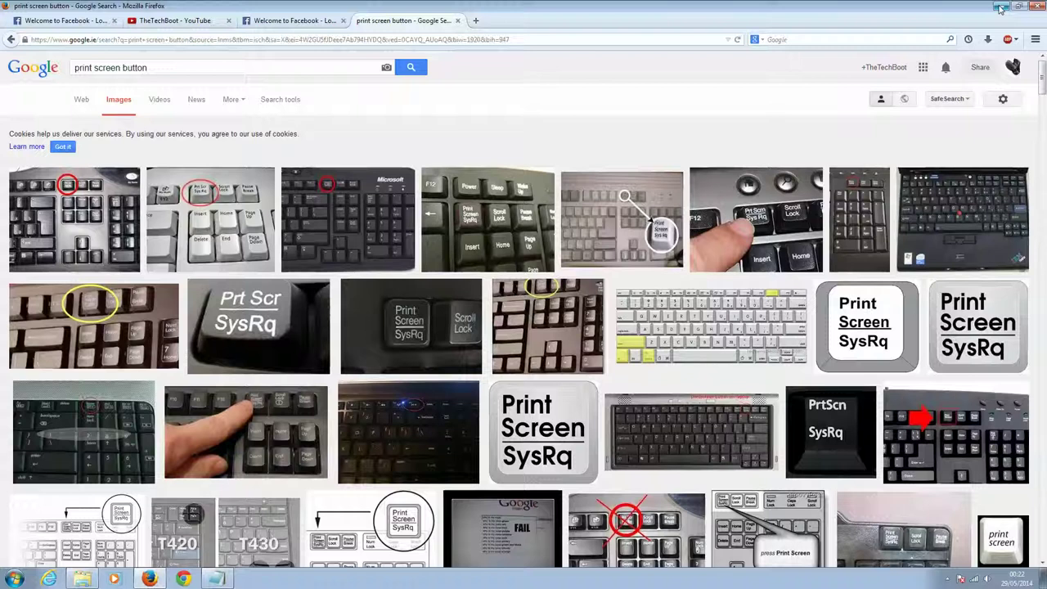
pyautogui.click(1000, 8)
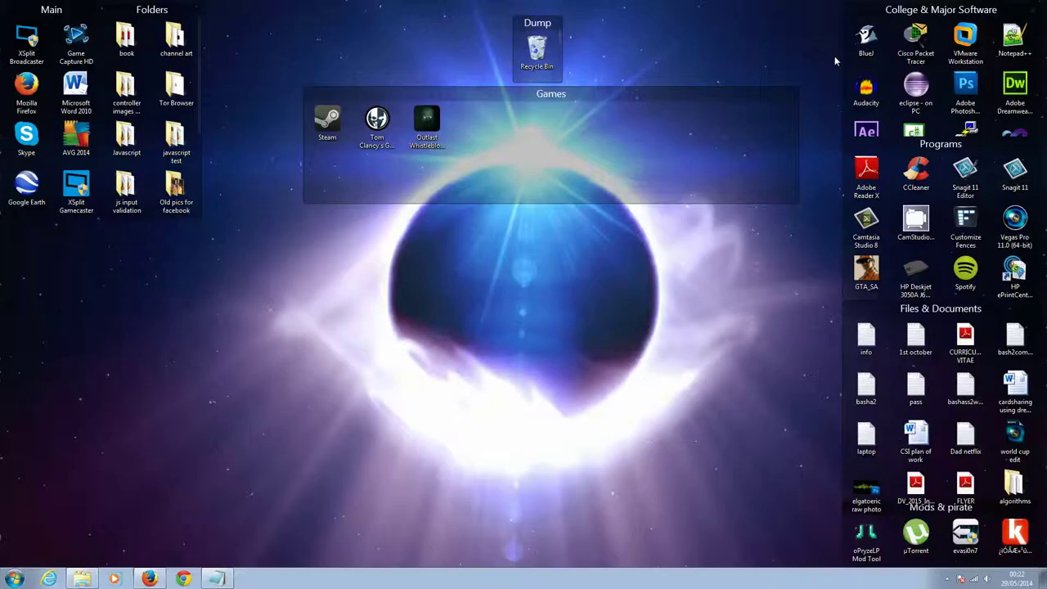
# Step: Search the Start menu for 'paint' and launch Paint
pyautogui.click(15, 579)
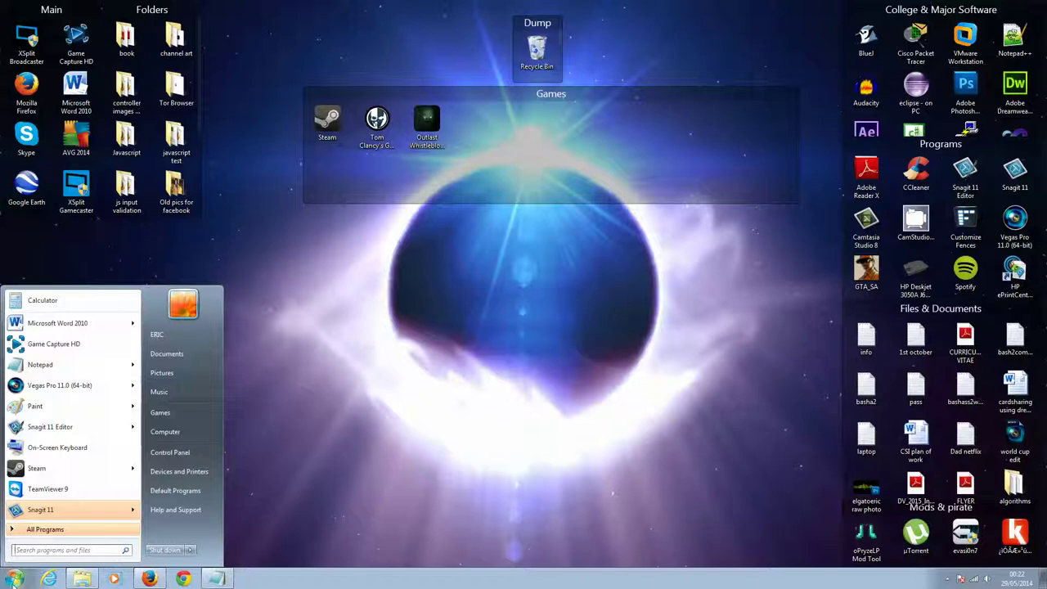
pyautogui.write('paint')
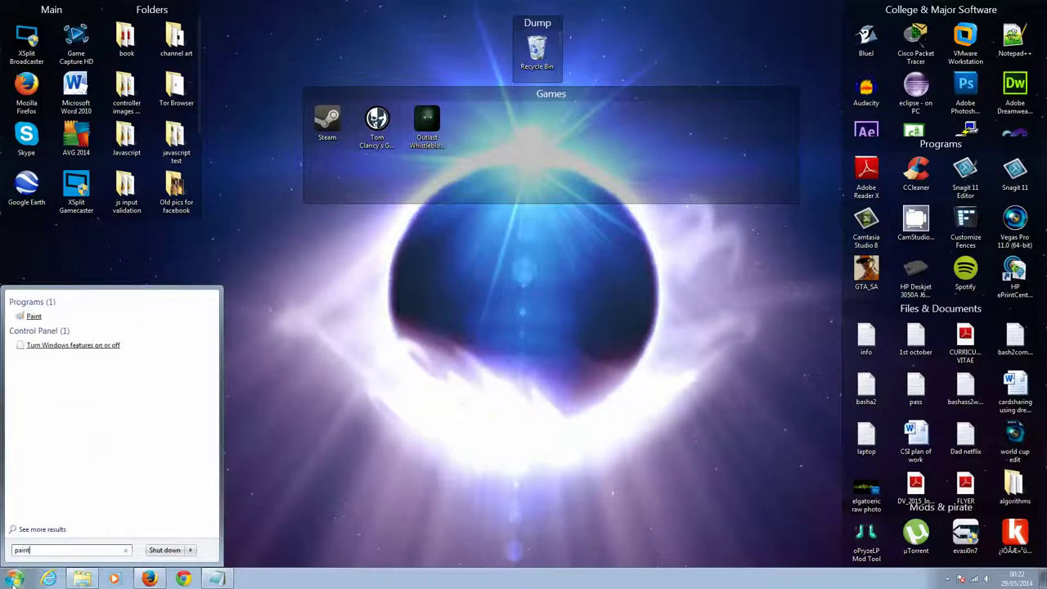
pyautogui.click(35, 315)
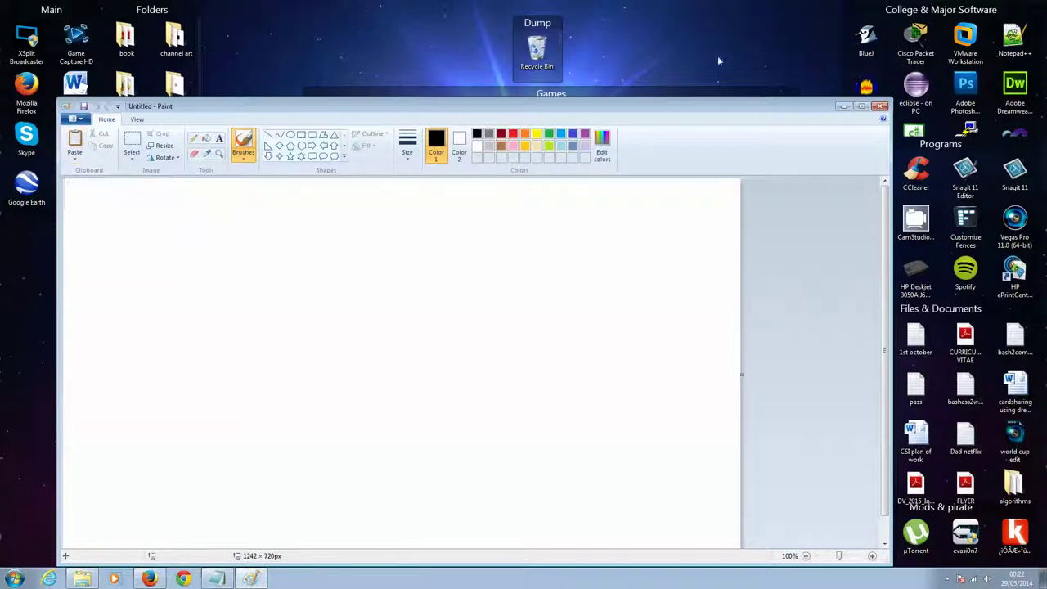
# Step: Launch On-Screen Keyboard from a 'keyboard' search, hit its PrtScn key, then minimize it
pyautogui.press('super+d')
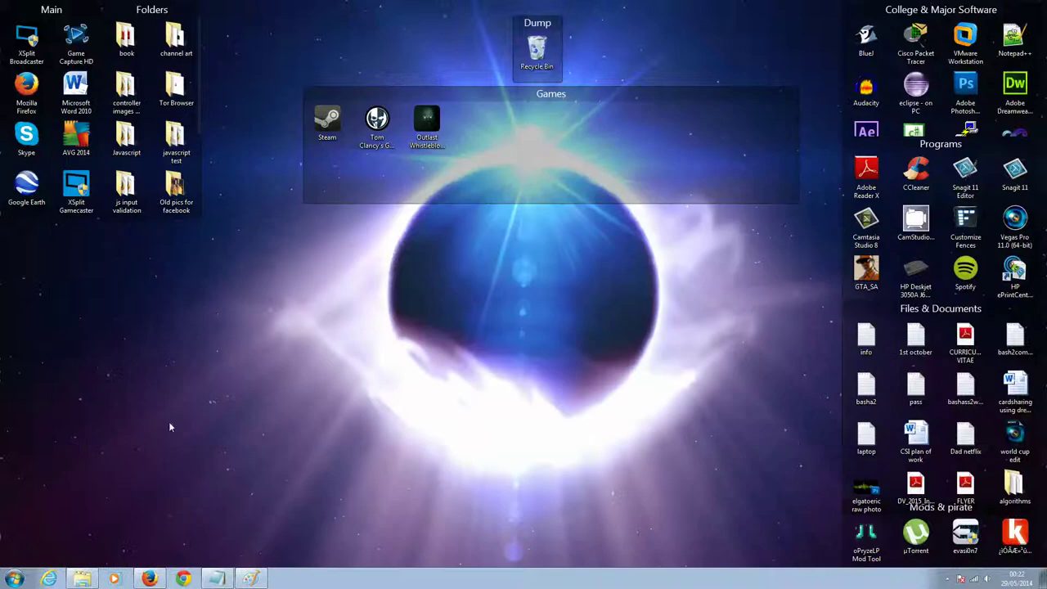
pyautogui.click(14, 579)
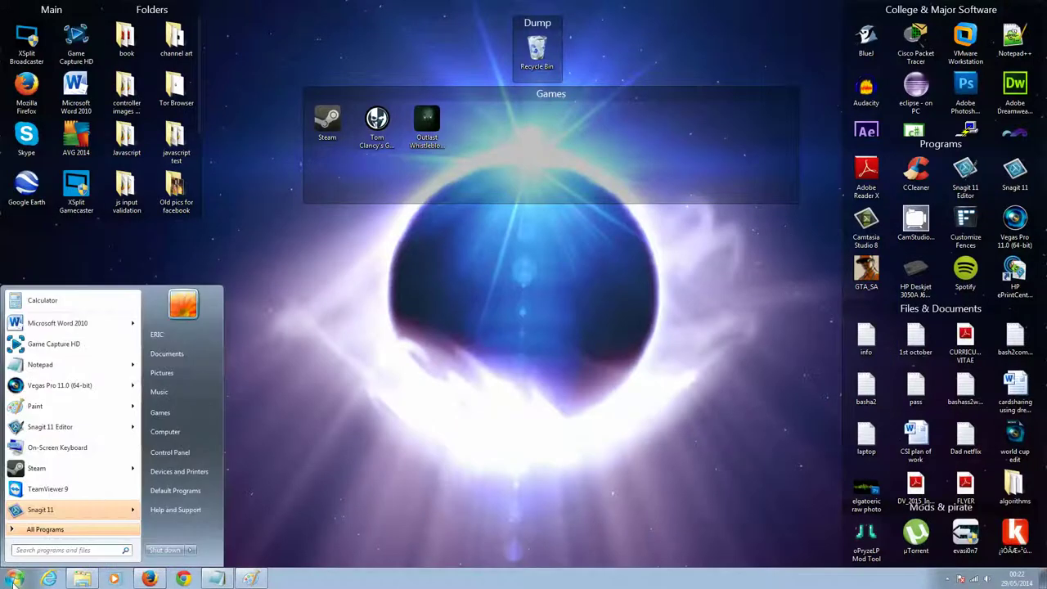
pyautogui.write('keyb')
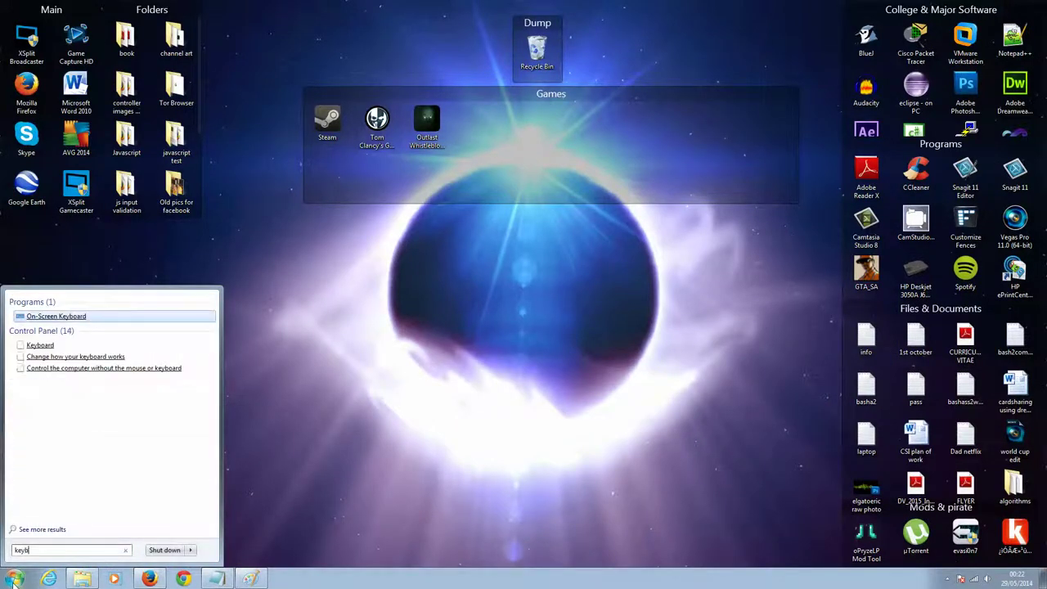
pyautogui.write('oard')
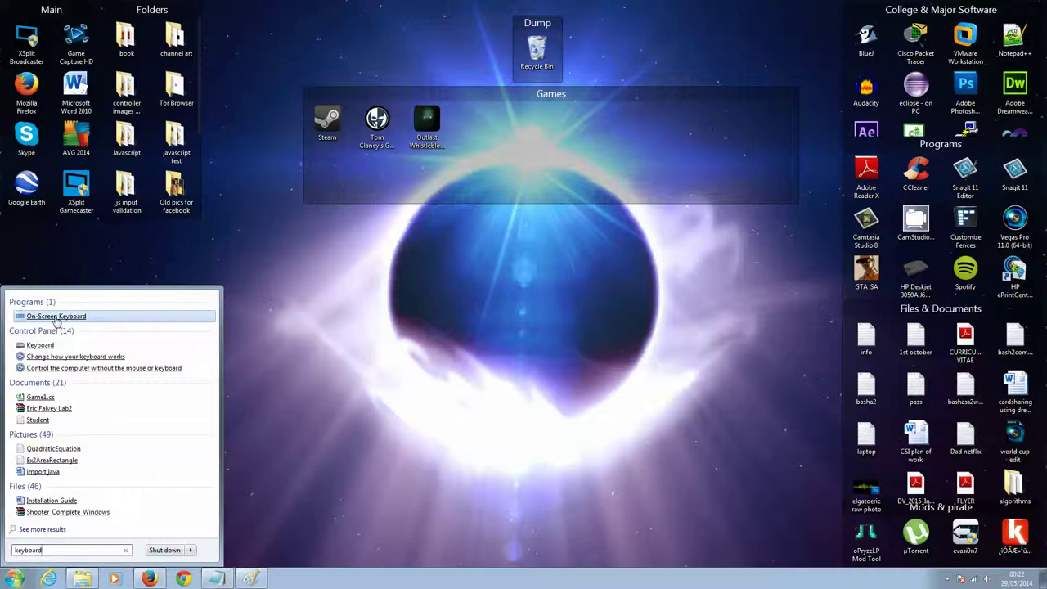
pyautogui.click(54, 317)
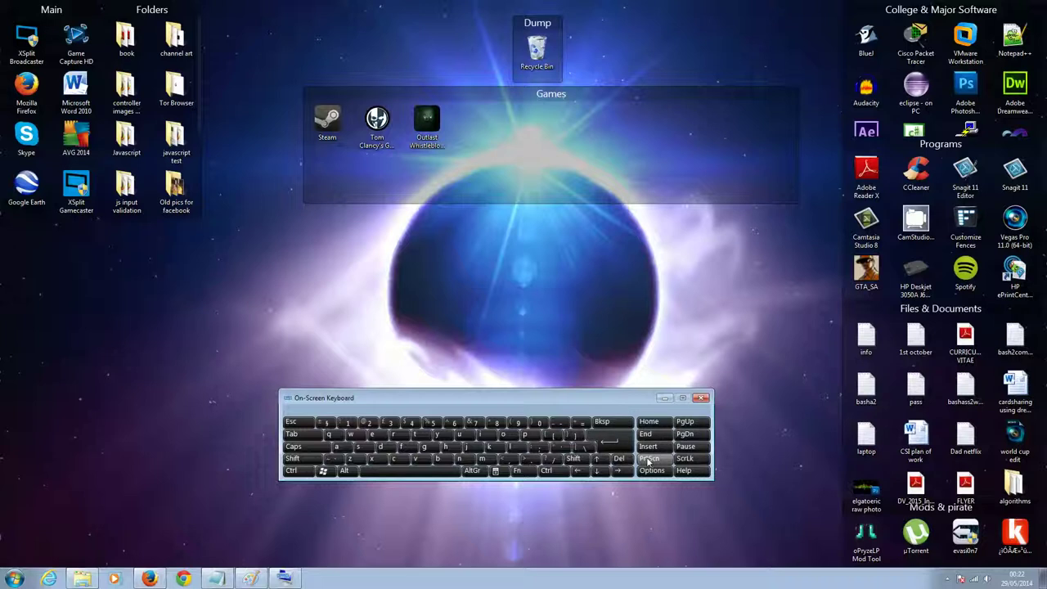
pyautogui.click(648, 461)
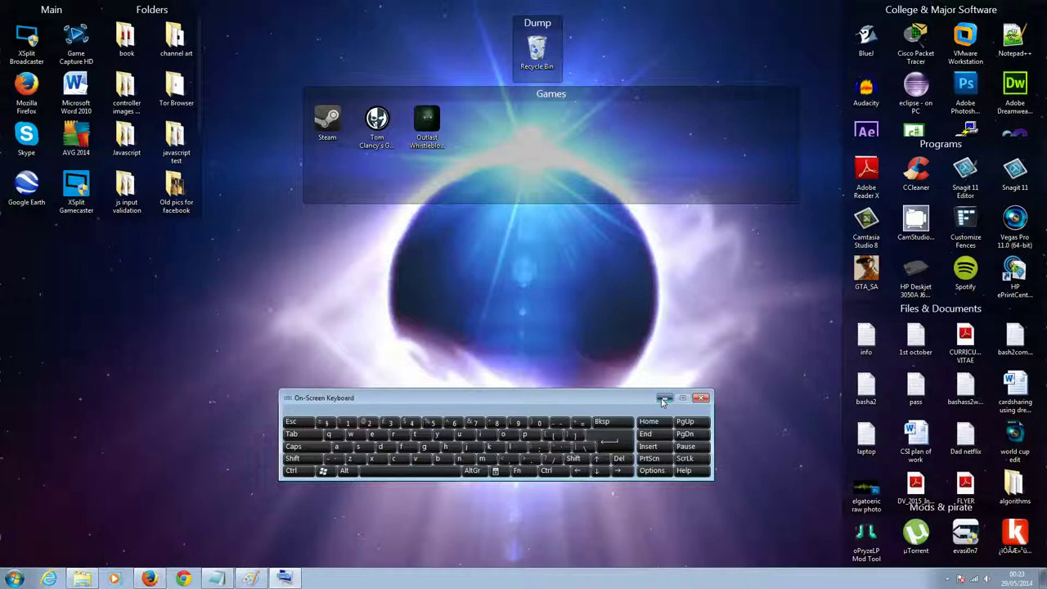
pyautogui.click(664, 399)
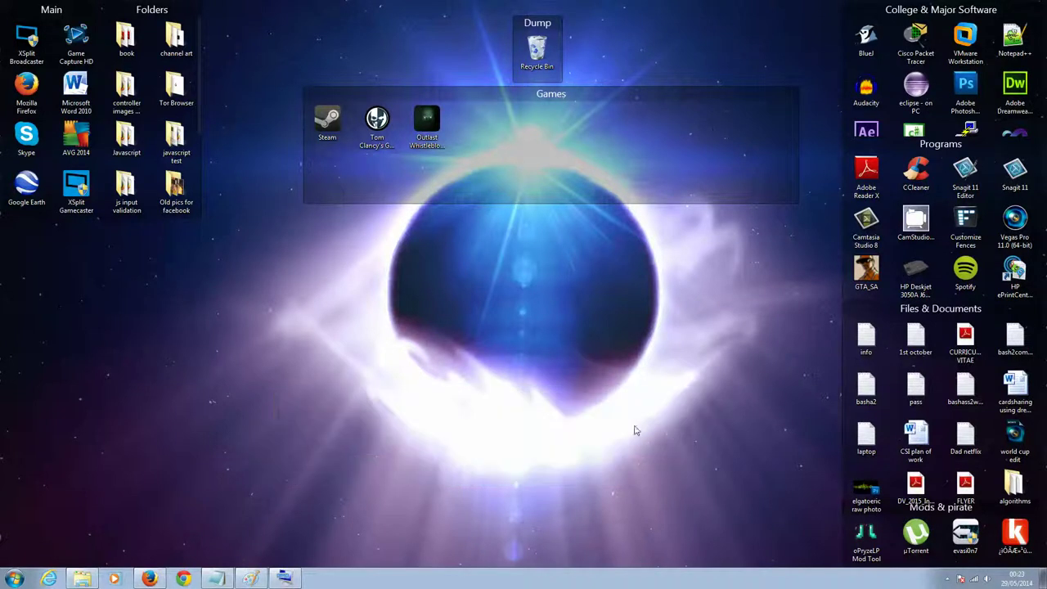
# Step: Bring Paint back, paste the desktop screenshot, and maximize the window
pyautogui.click(252, 579)
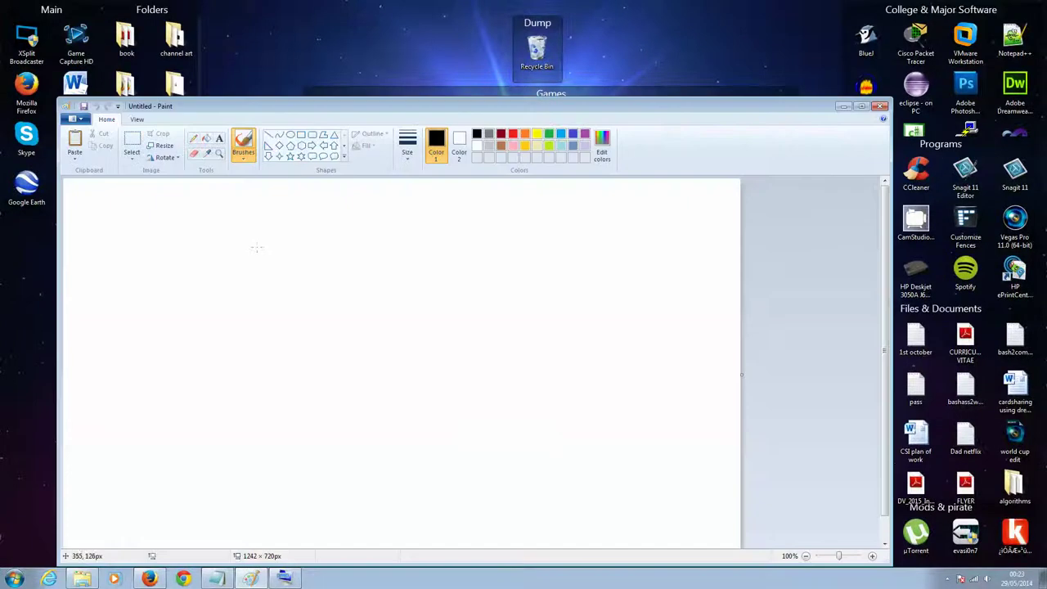
pyautogui.click(76, 140)
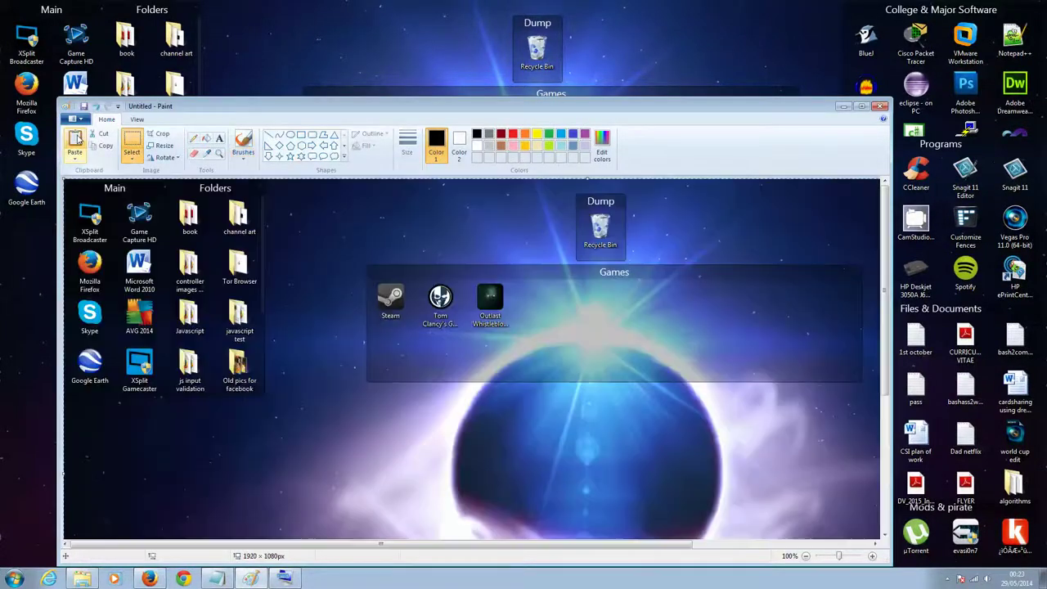
pyautogui.click(862, 106)
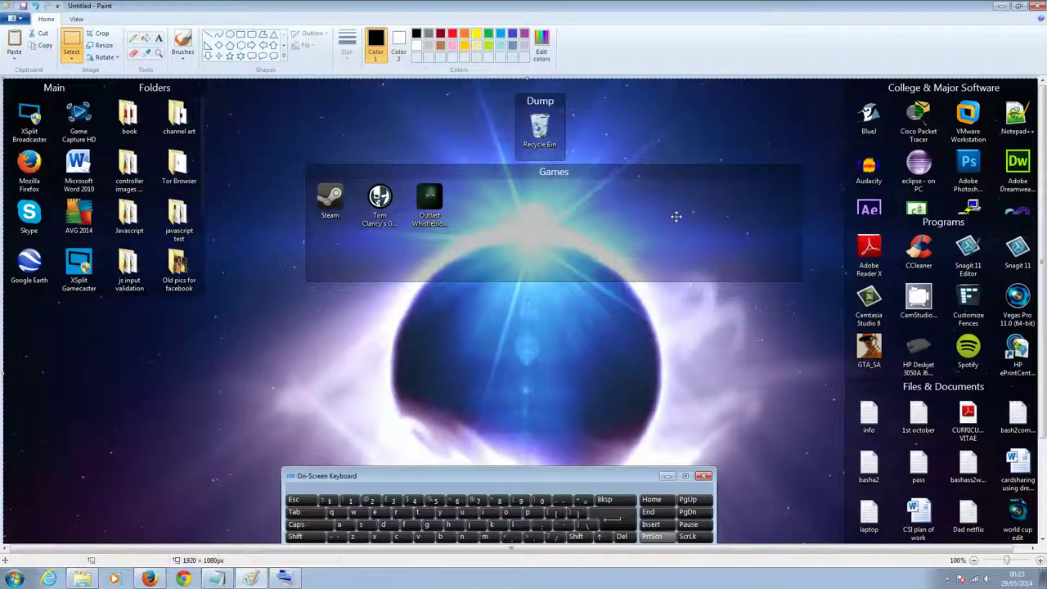
pyautogui.scroll(-3, 675, 215)
pyautogui.scroll(3, 676, 217)
pyautogui.scroll(-3, 676, 216)
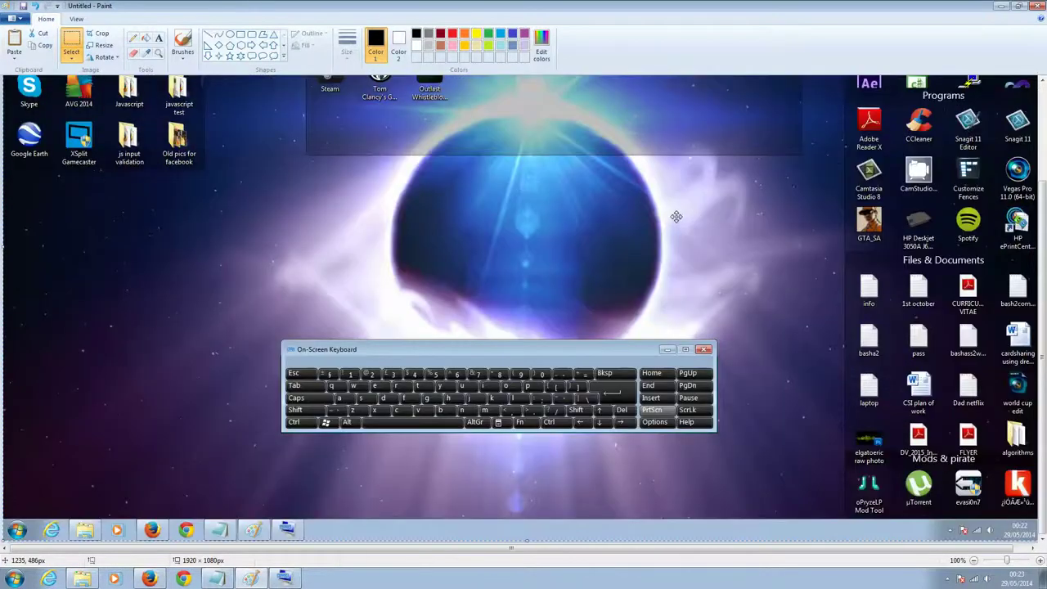
pyautogui.scroll(3, 675, 216)
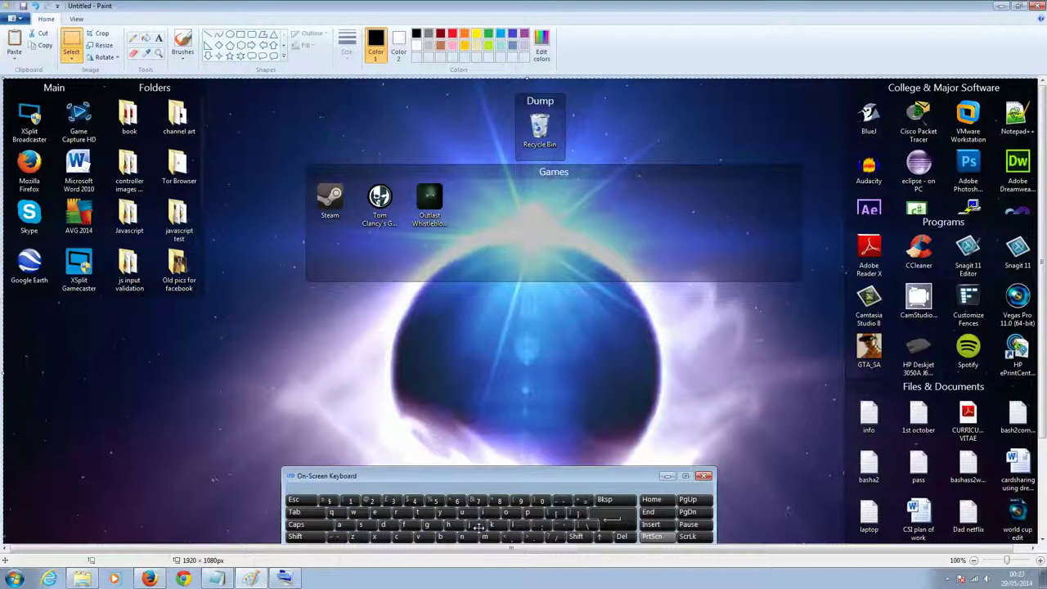
# Step: Adjust the canvas and trim the picture to the pasted 1920 × 1080 screenshot
pyautogui.moveTo(495, 553); pyautogui.dragTo(331, 536)
pyautogui.scroll(-3, 205, 168)
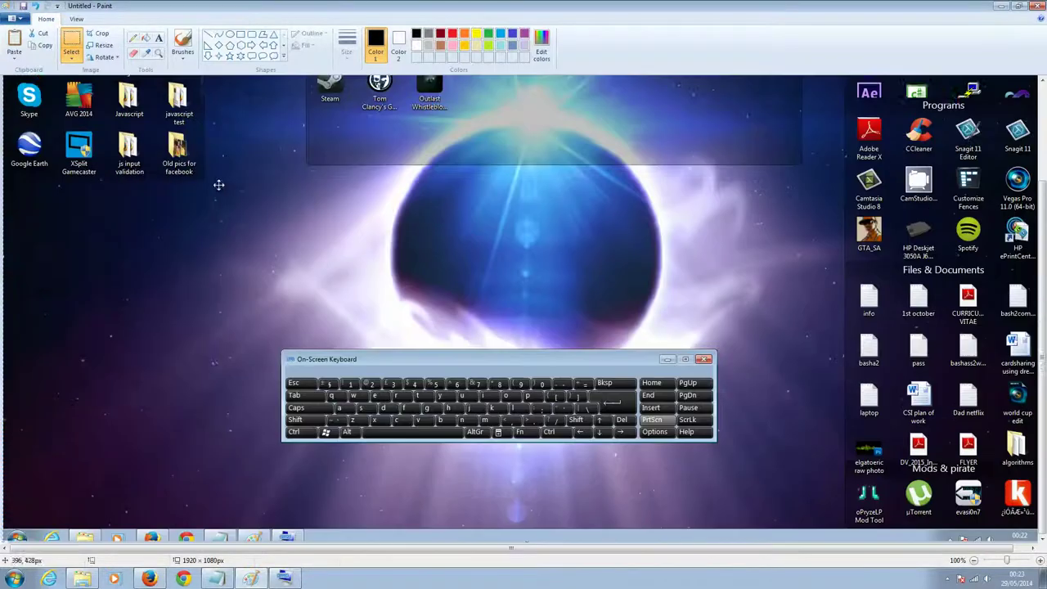
pyautogui.scroll(3, 252, 211)
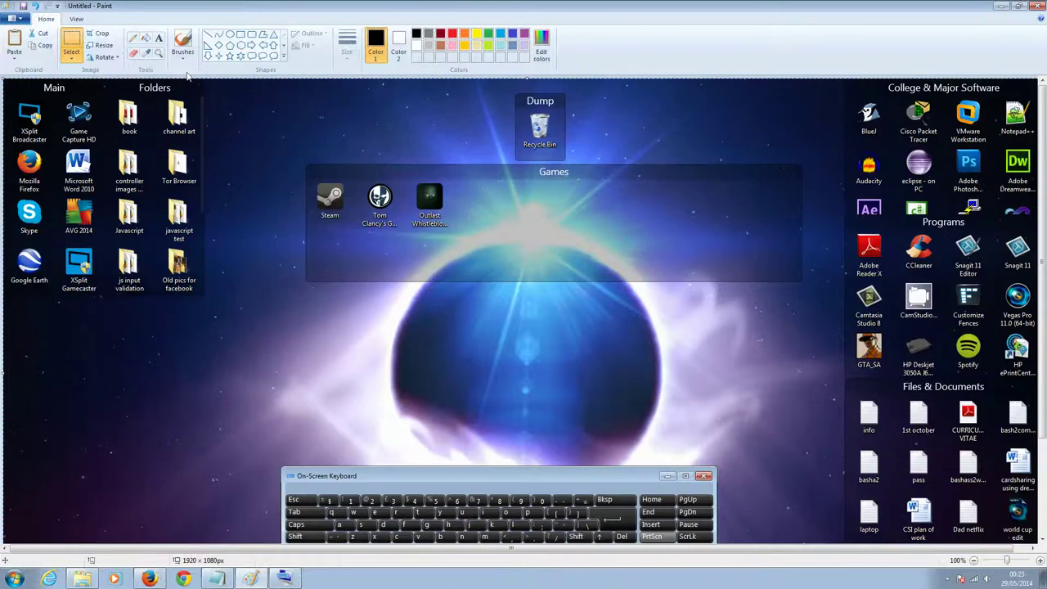
pyautogui.click(99, 34)
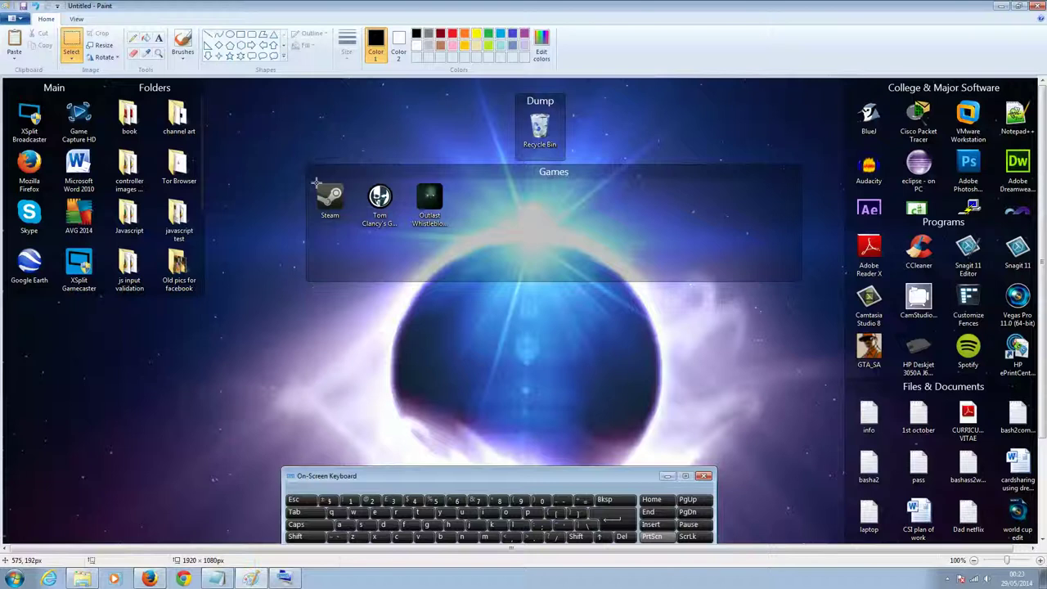
# Step: Select a box around the Steam icon and crop the picture to 53 × 52 px
pyautogui.moveTo(316, 182); pyautogui.dragTo(345, 210)
pyautogui.moveTo(345, 211); pyautogui.dragTo(344, 212)
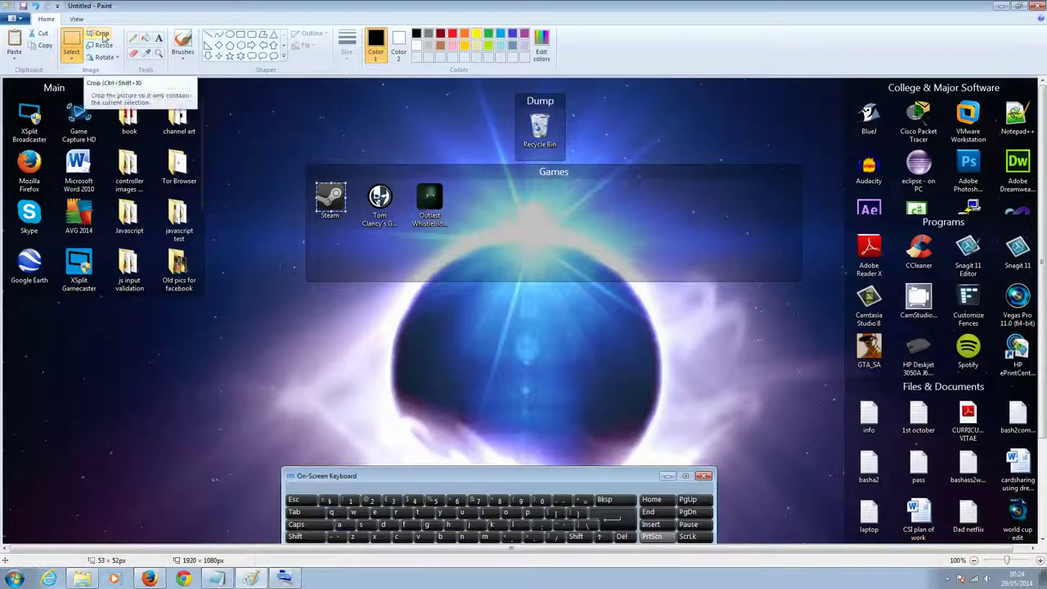
pyautogui.click(101, 35)
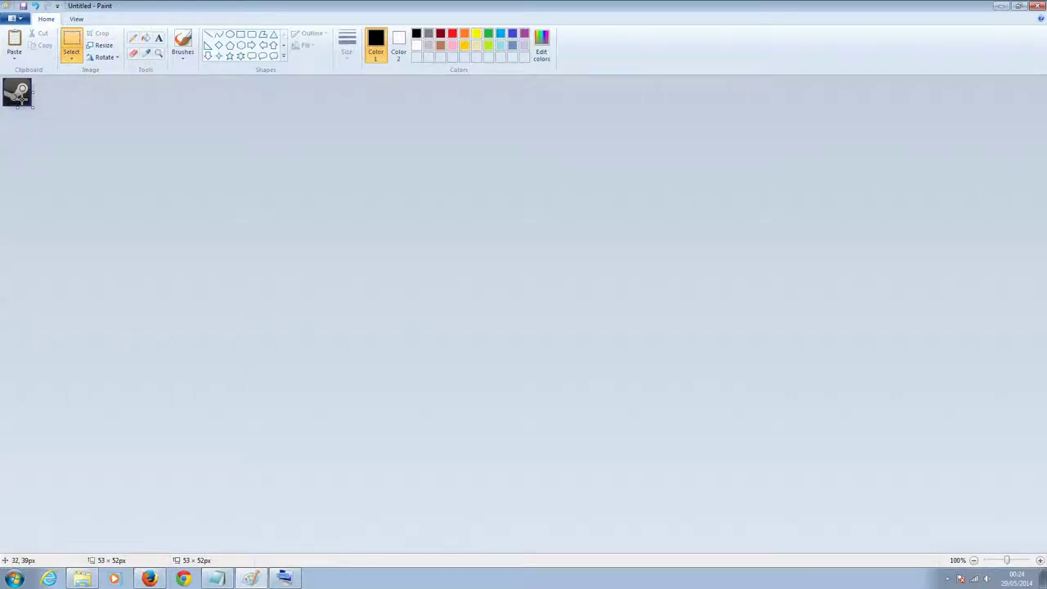
pyautogui.click(22, 18)
# Step: Choose Save as JPEG picture from Paint's File menu
pyautogui.click(22, 18)
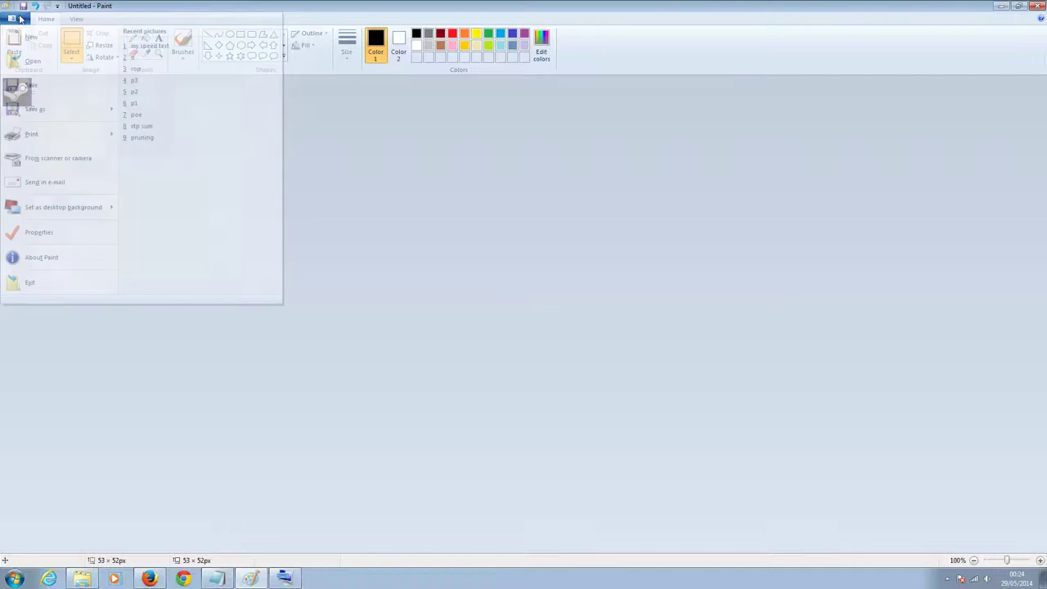
pyautogui.click(18, 19)
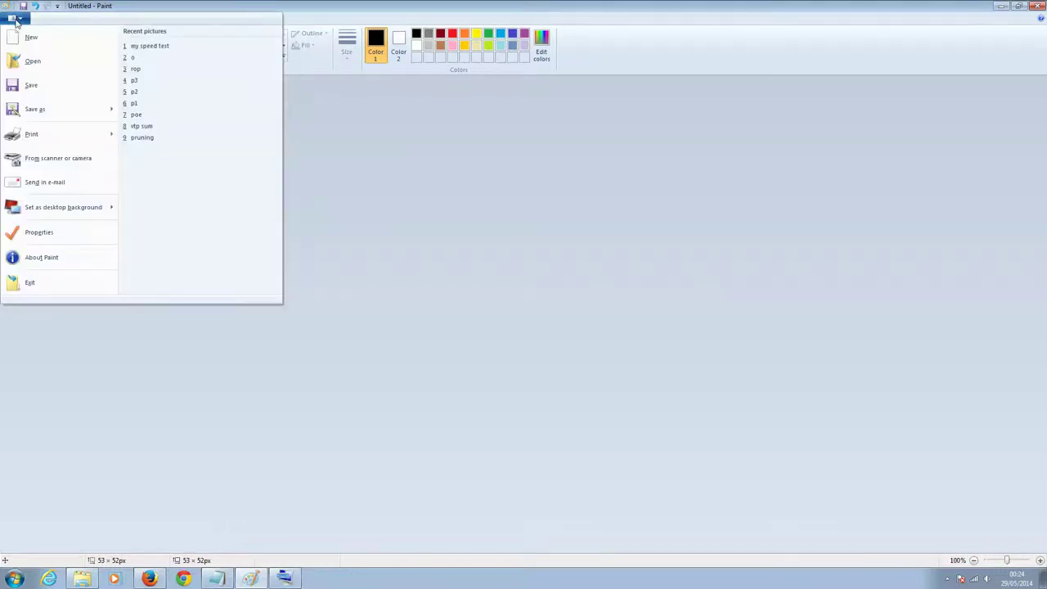
pyautogui.moveTo(45, 112)
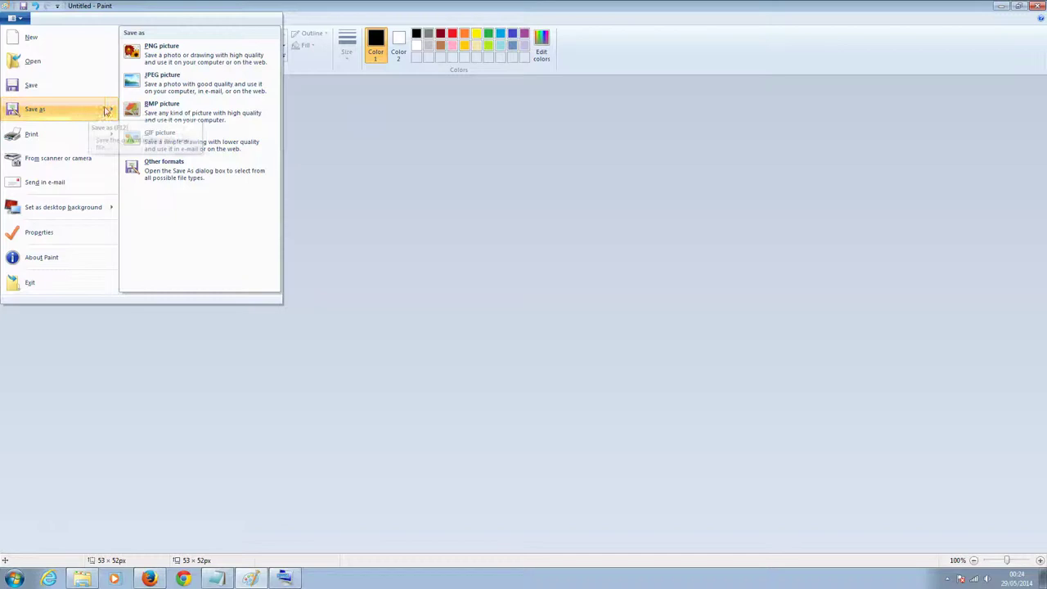
pyautogui.click(167, 84)
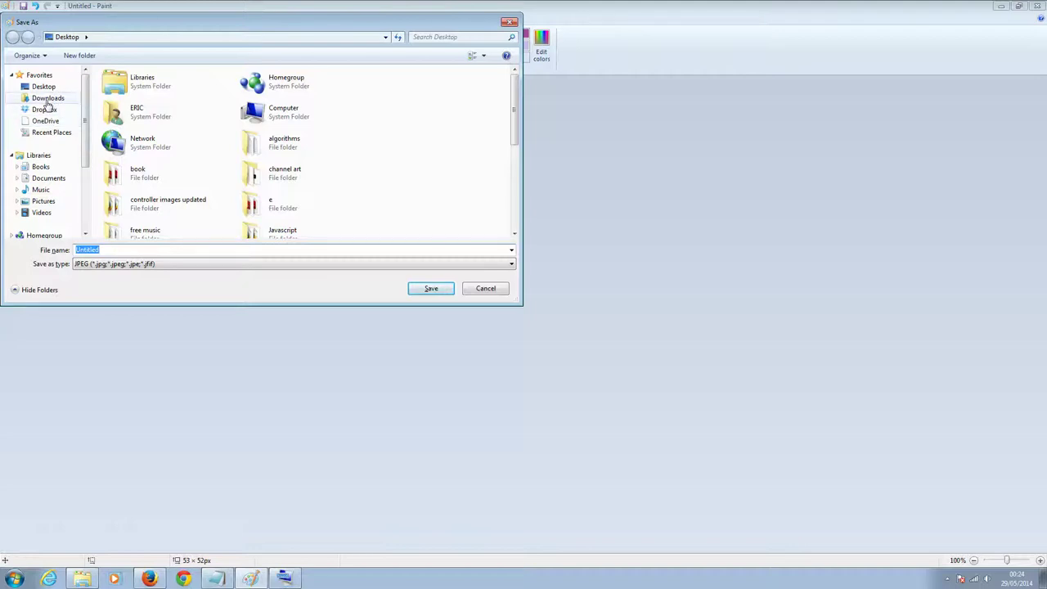
# Step: Save the JPEG to the Desktop with the file name 'steam picture'
pyautogui.click(49, 178)
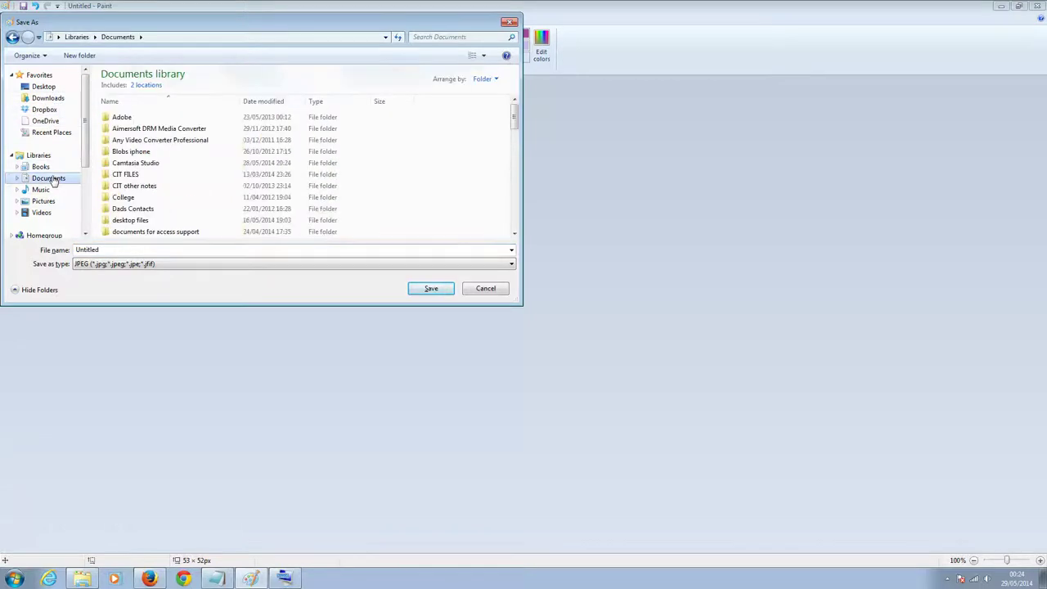
pyautogui.click(43, 87)
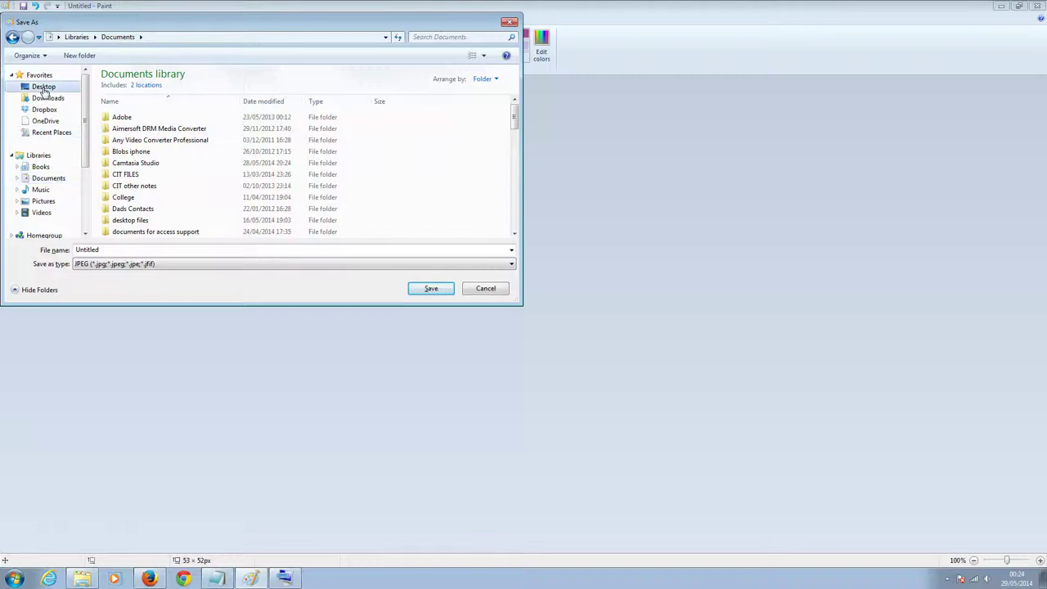
pyautogui.doubleClick(117, 249)
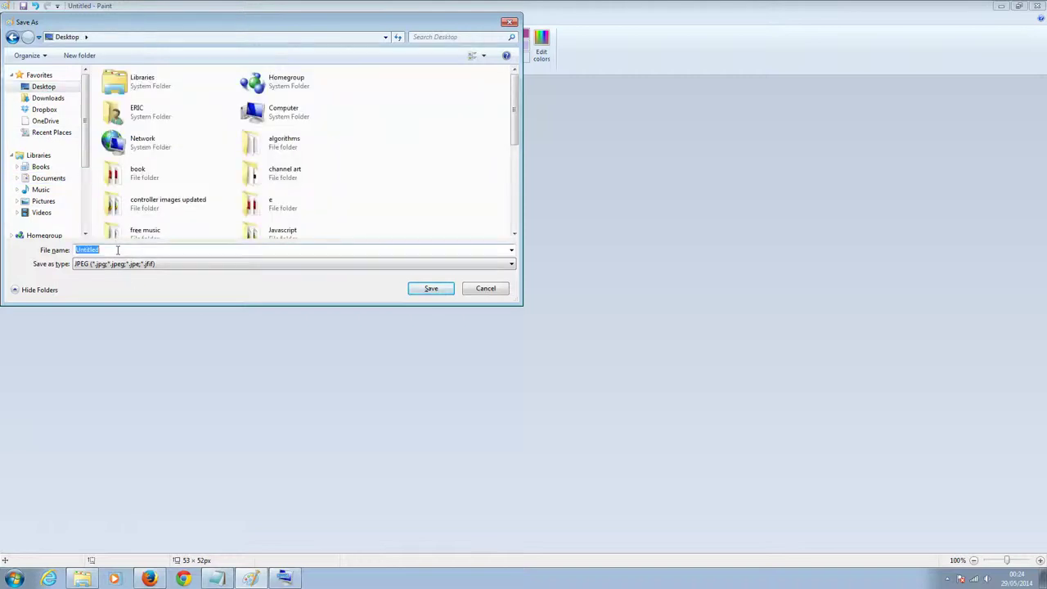
pyautogui.press('BackSpace')
pyautogui.write('steam')
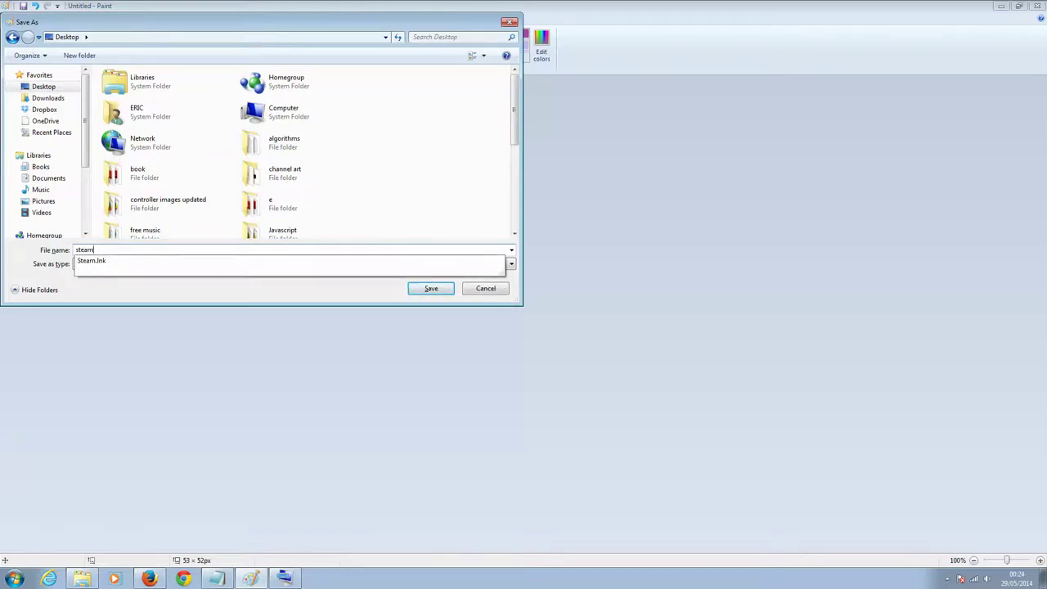
pyautogui.write('pic')
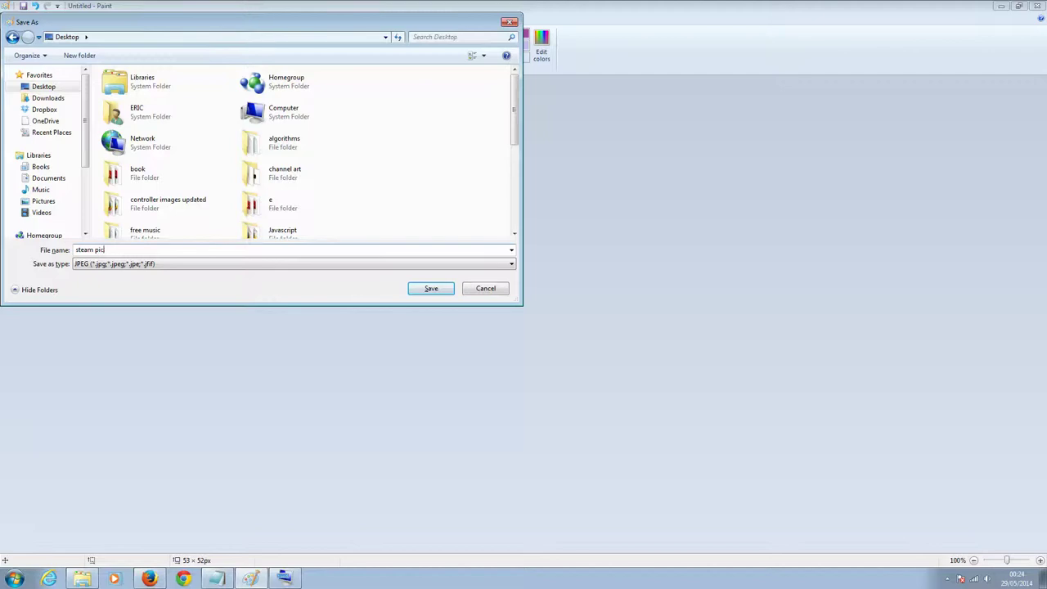
pyautogui.write('ture')
pyautogui.click(426, 290)
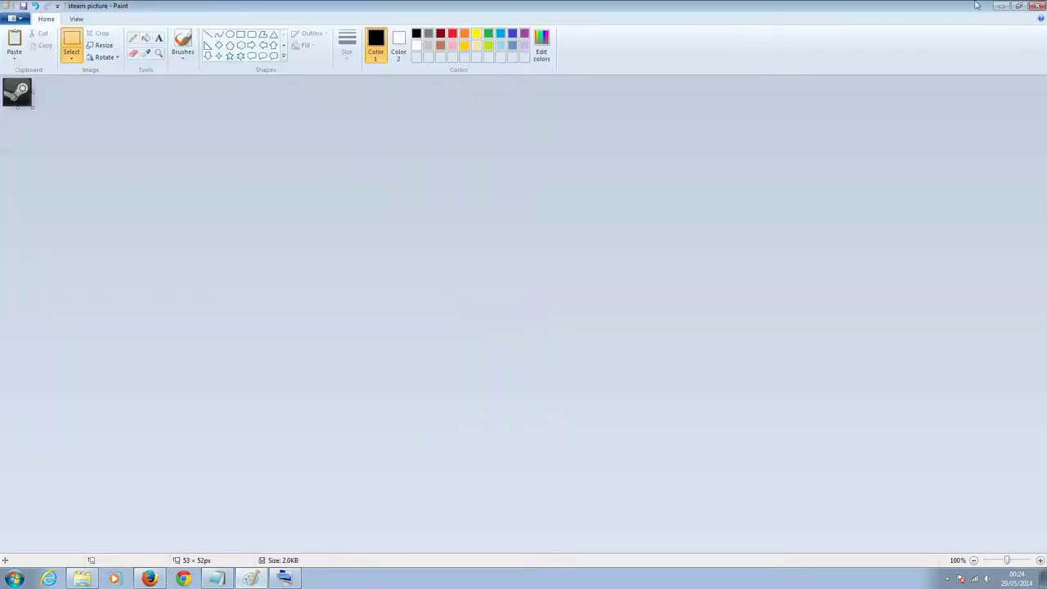
pyautogui.click(1036, 6)
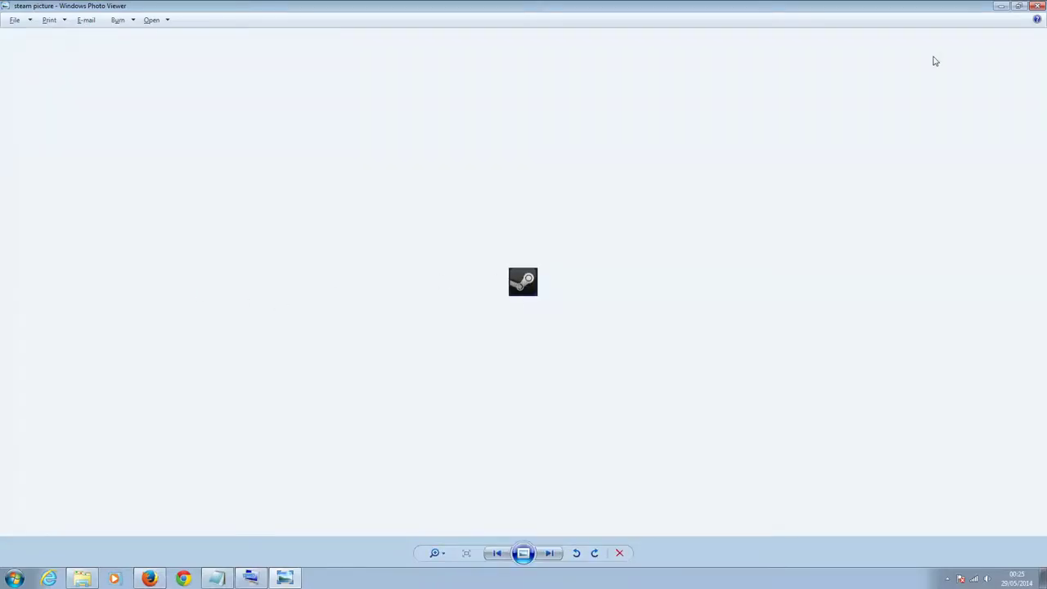
# Step: Close Windows Photo Viewer showing the saved steam picture
pyautogui.click(1040, 7)
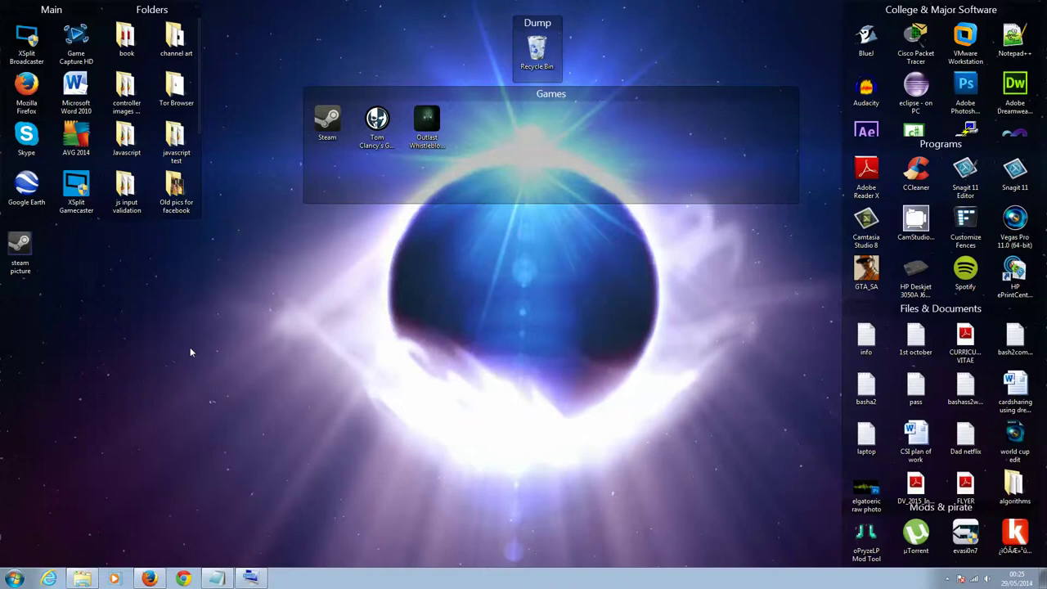
# Step: Drag the 'steam picture' desktop icon onto the Recycle Bin
pyautogui.moveTo(18, 245); pyautogui.dragTo(536, 56)
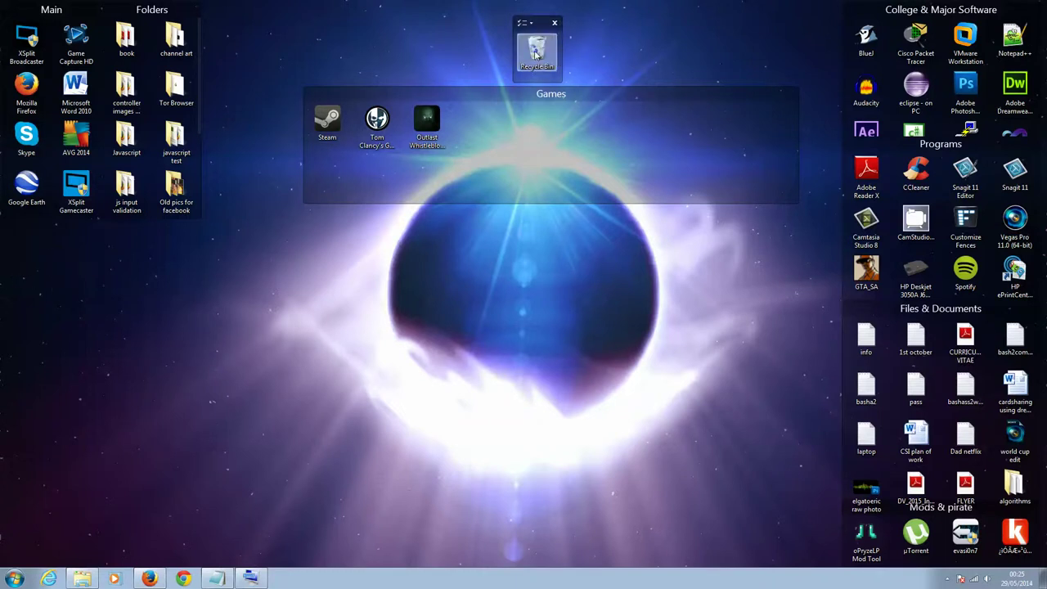